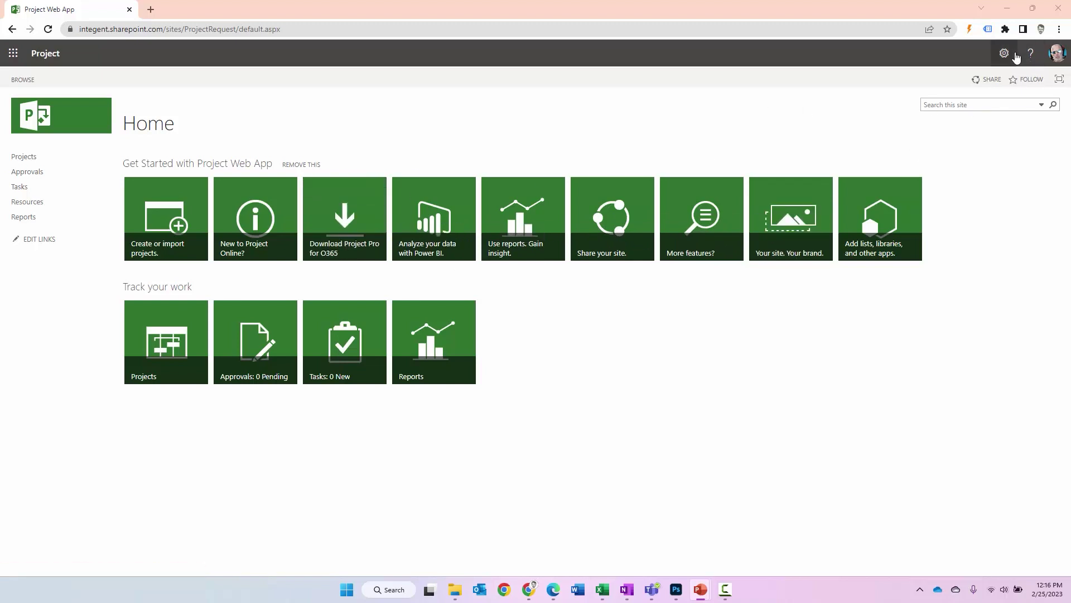
Step: In PWA Settings > Quick Launch, set Server Settings to display in the Quick Launch and save
{"action": "left_click", "coordinate": [1005, 54]}
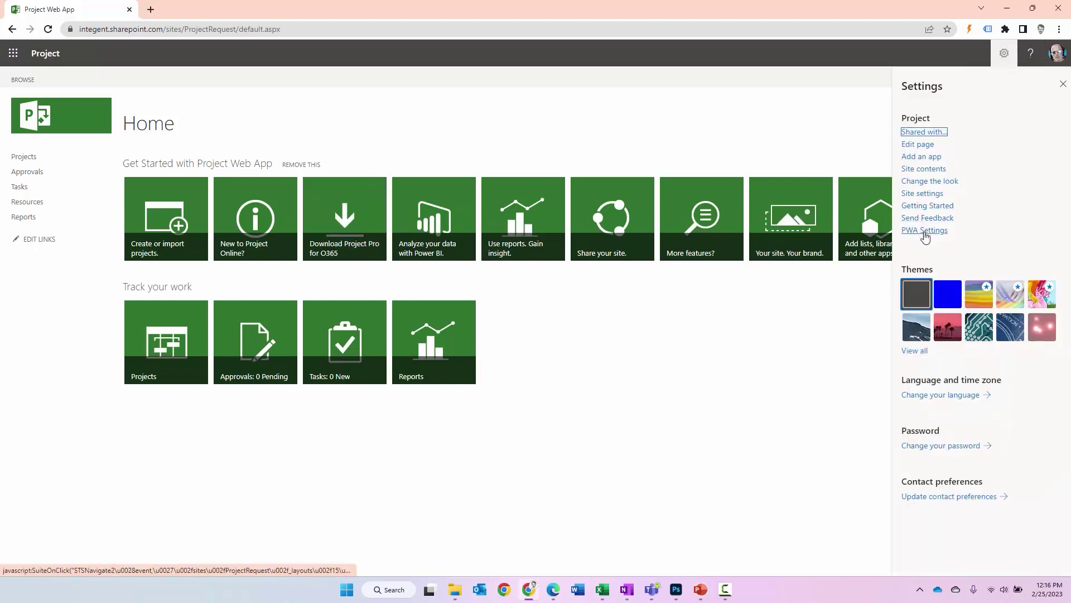
{"action": "left_click", "coordinate": [925, 232]}
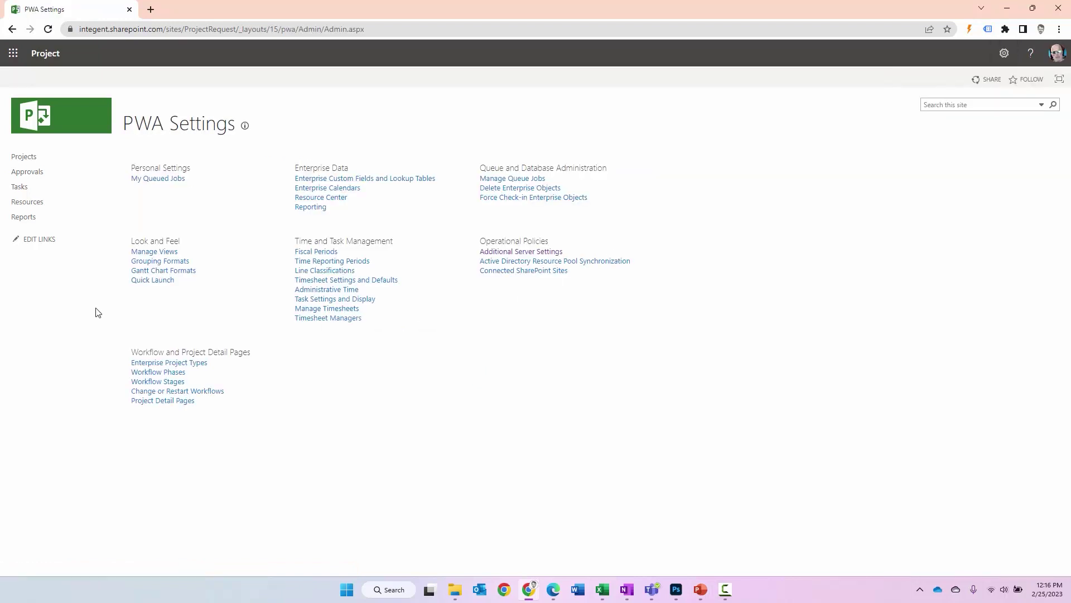
{"action": "left_click", "coordinate": [151, 284]}
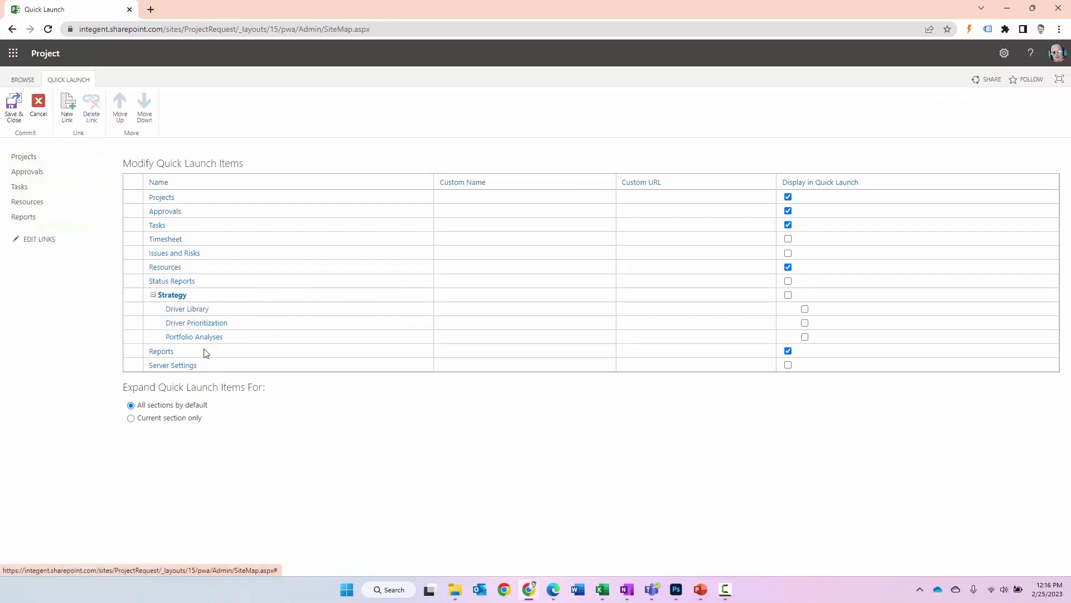
{"action": "left_click", "coordinate": [128, 368]}
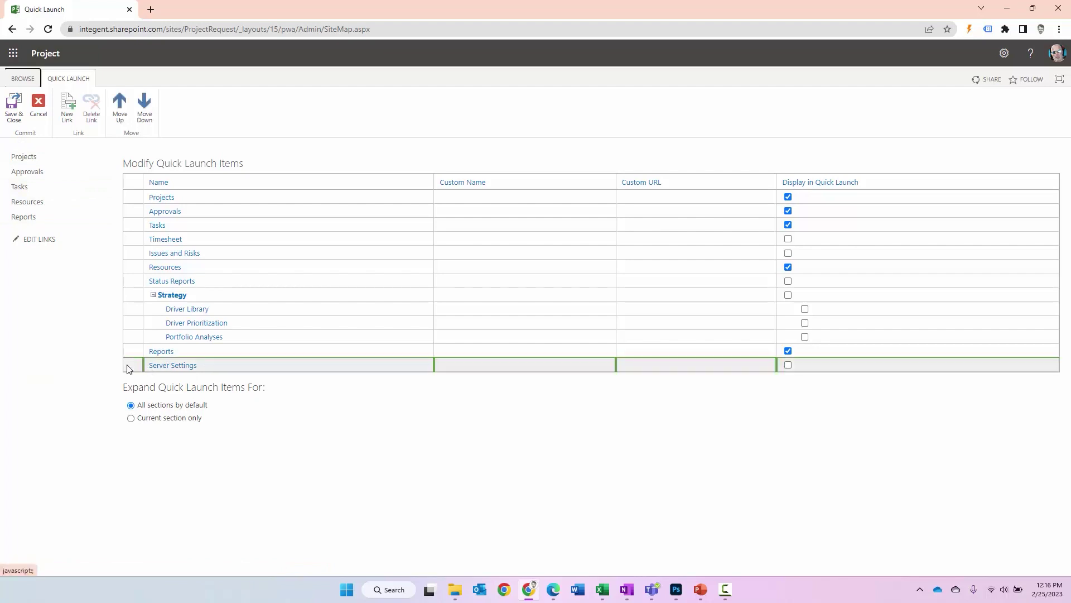
{"action": "left_click", "coordinate": [789, 366]}
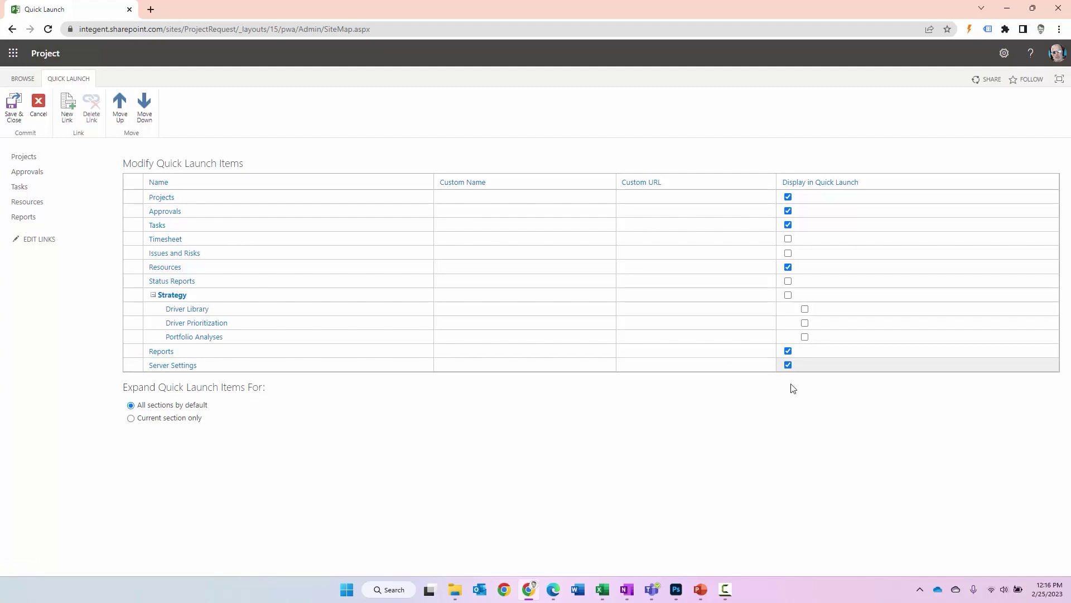
{"action": "left_click", "coordinate": [16, 102]}
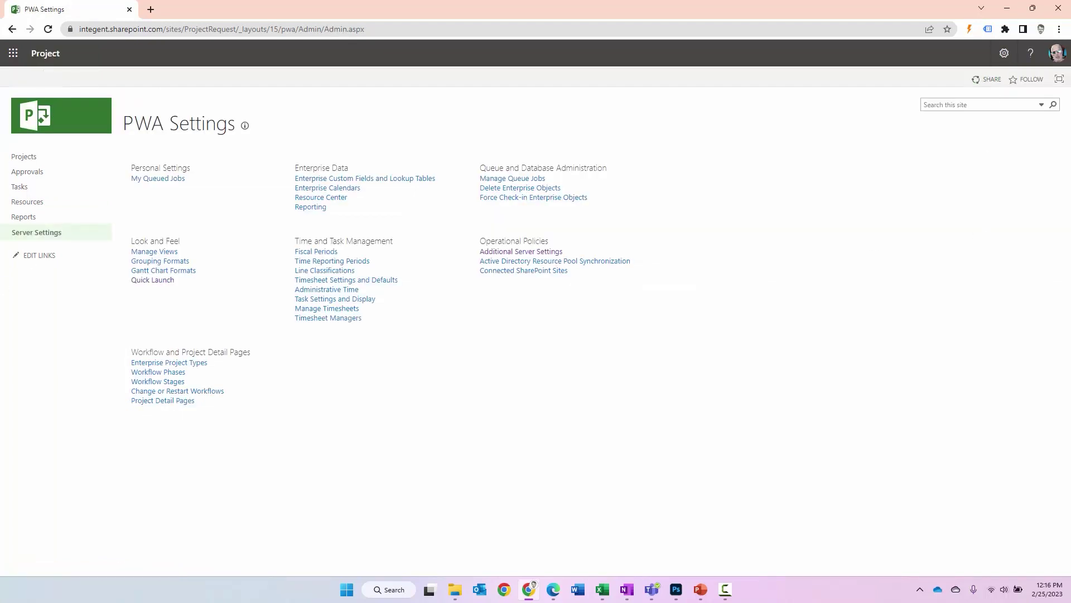
{"action": "left_click", "coordinate": [37, 233]}
{"action": "left_click", "coordinate": [1004, 53]}
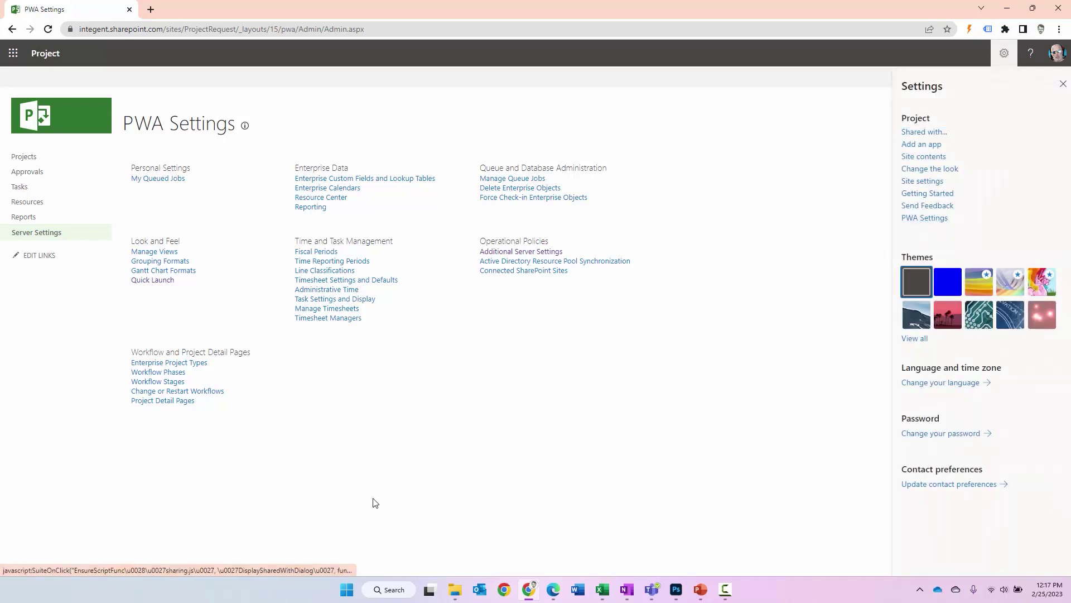
{"action": "left_click", "coordinate": [33, 234]}
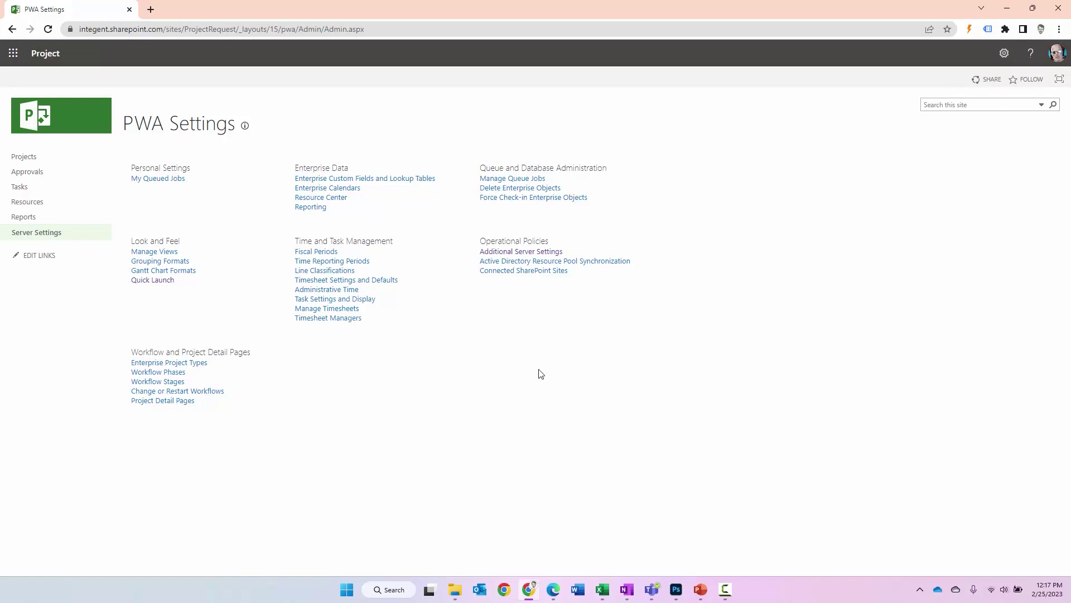
Step: Open Additional Server Settings and scroll down to the Notification Email Settings section
{"action": "left_click", "coordinate": [499, 256]}
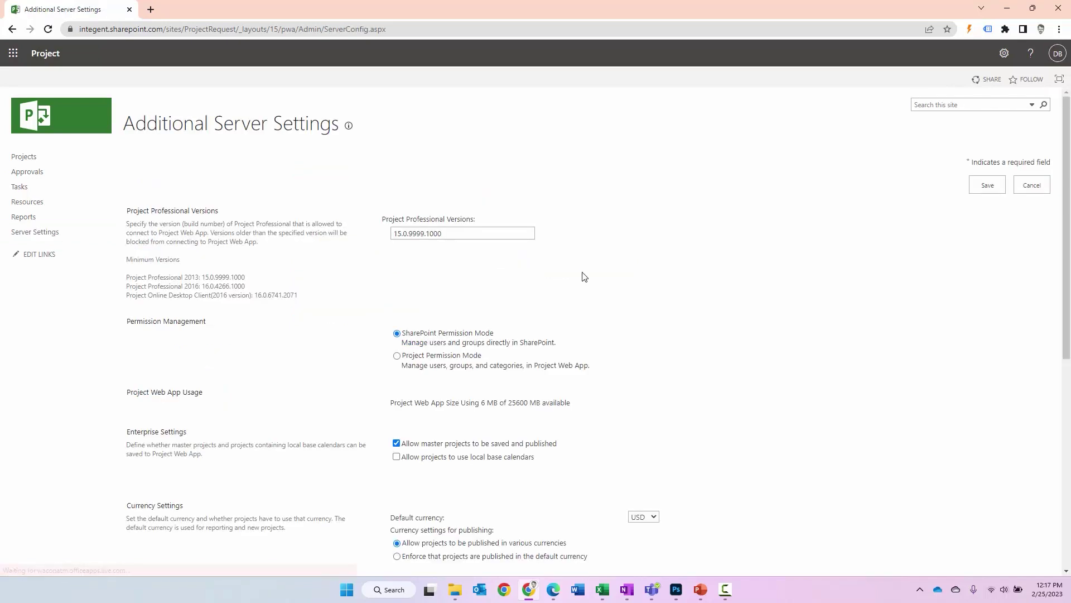
{"action": "scroll", "coordinate": [702, 294], "scroll_direction": "down", "scroll_amount": 2}
{"action": "scroll", "coordinate": [702, 294], "scroll_direction": "down", "scroll_amount": 3}
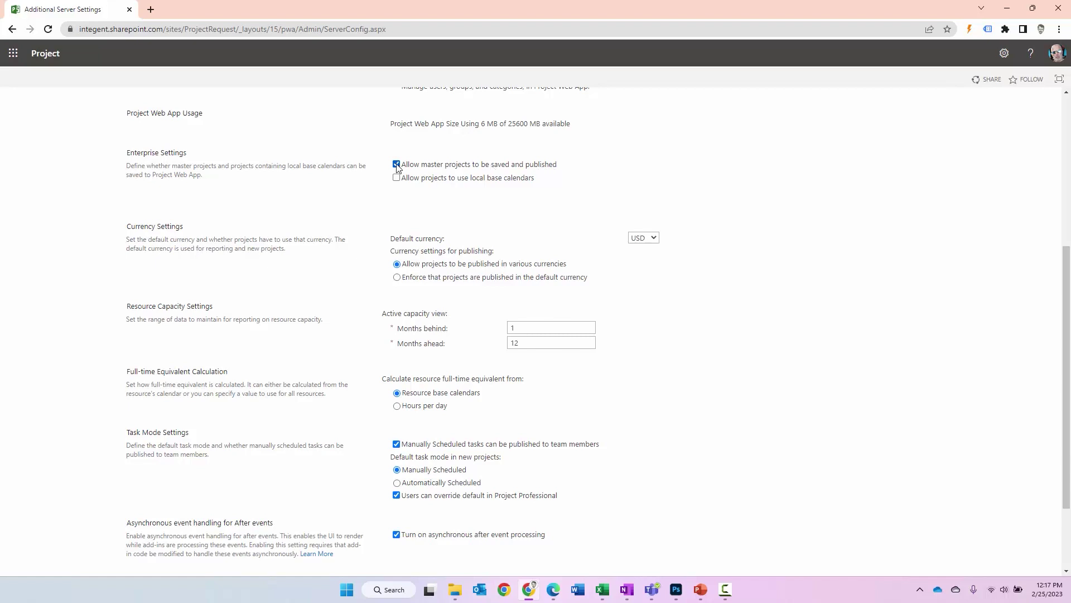
{"action": "scroll", "coordinate": [363, 216], "scroll_direction": "down", "scroll_amount": 2}
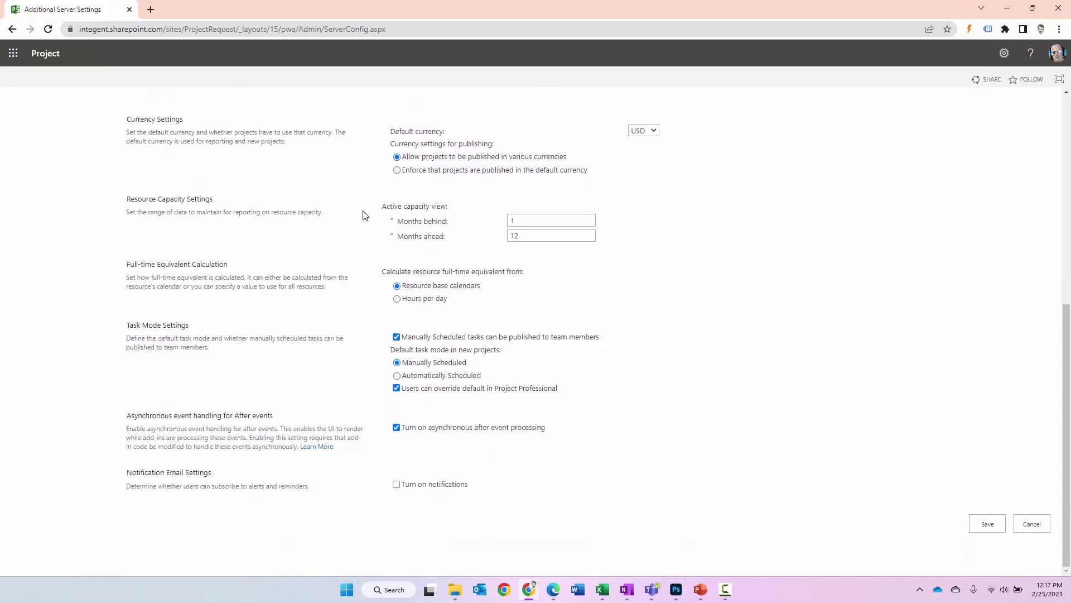
{"action": "left_click_drag", "start_coordinate": [243, 204], "coordinate": [125, 200]}
{"action": "left_click", "coordinate": [140, 199]}
Step: Edit the capacity view Months behind and Months ahead values
{"action": "left_click_drag", "start_coordinate": [447, 222], "coordinate": [397, 222]}
{"action": "left_click", "coordinate": [408, 226]}
{"action": "left_click", "coordinate": [526, 222]}
{"action": "key", "text": "Tab"}
{"action": "left_click", "coordinate": [528, 220]}
{"action": "key", "text": "Tab"}
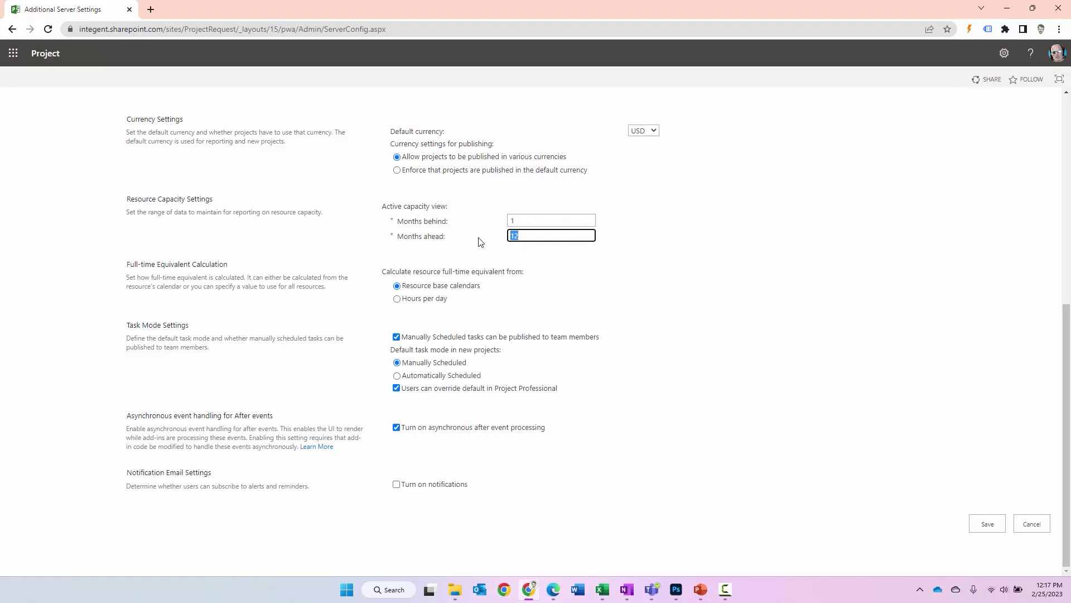
{"action": "left_click", "coordinate": [533, 236]}
{"action": "left_click_drag", "start_coordinate": [524, 237], "coordinate": [451, 243]}
{"action": "type", "text": "2"}
{"action": "left_click_drag", "start_coordinate": [520, 224], "coordinate": [493, 226]}
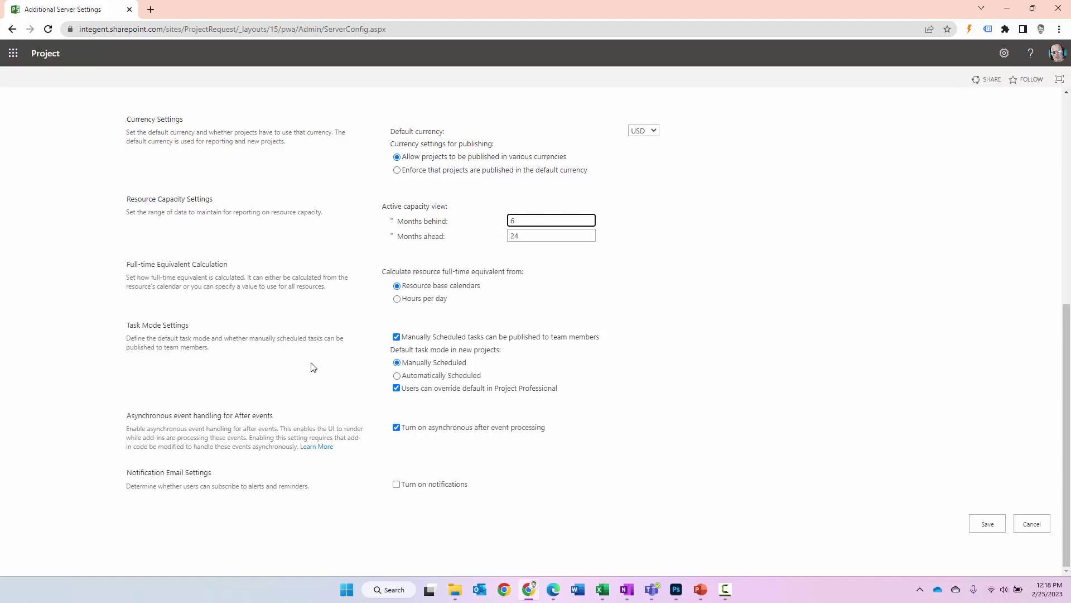
{"action": "left_click", "coordinate": [163, 327]}
{"action": "triple_click", "coordinate": [163, 328]}
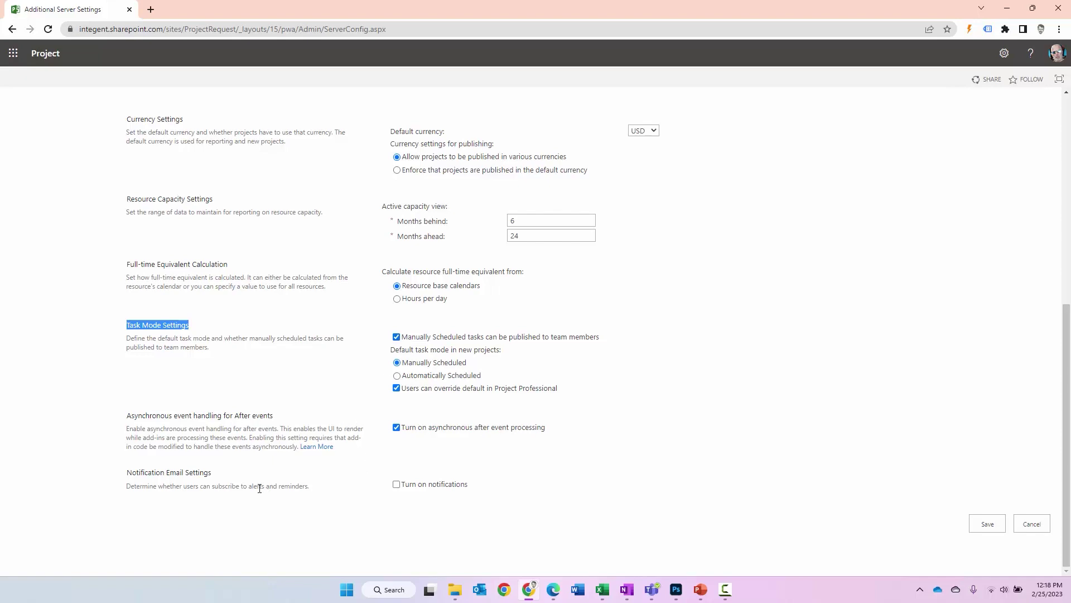
{"action": "left_click_drag", "start_coordinate": [213, 473], "coordinate": [127, 473]}
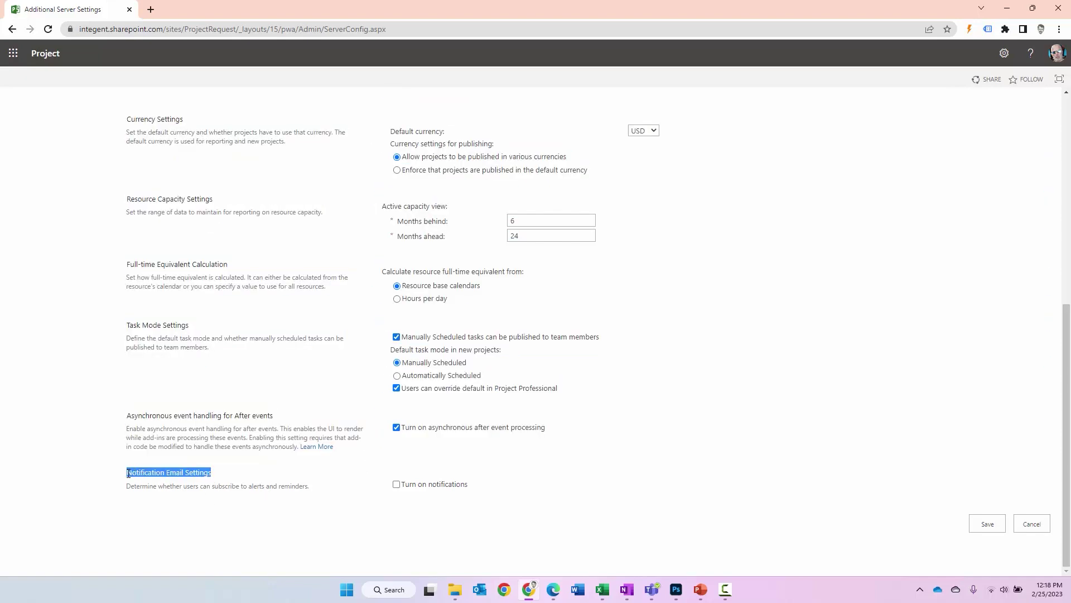
{"action": "left_click", "coordinate": [227, 479]}
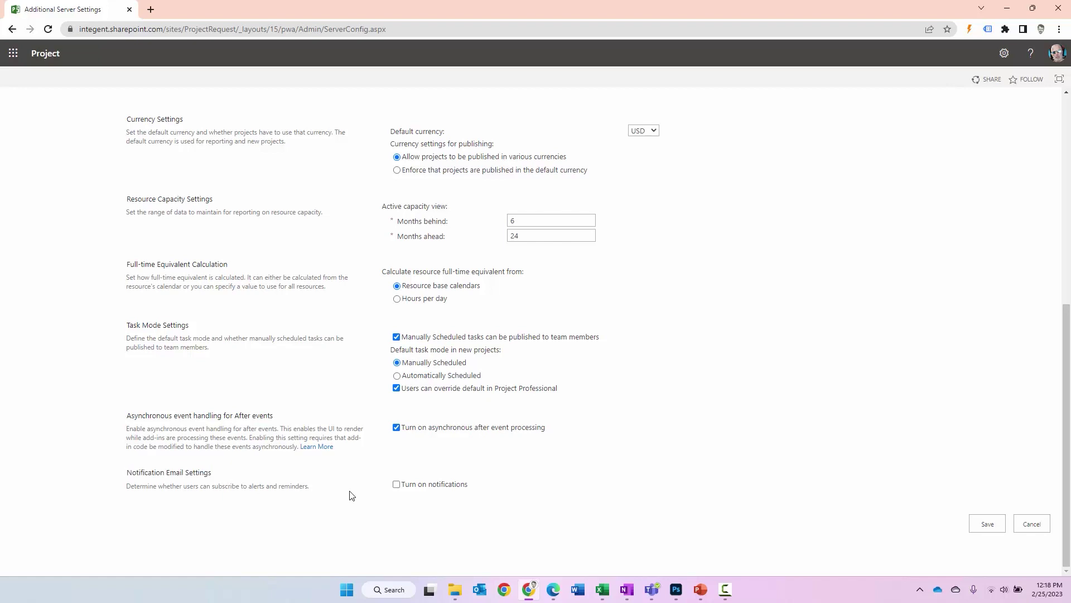
Step: Check Turn on notifications, set Months ahead to 12, and save
{"action": "left_click", "coordinate": [396, 485]}
{"action": "double_click", "coordinate": [527, 237]}
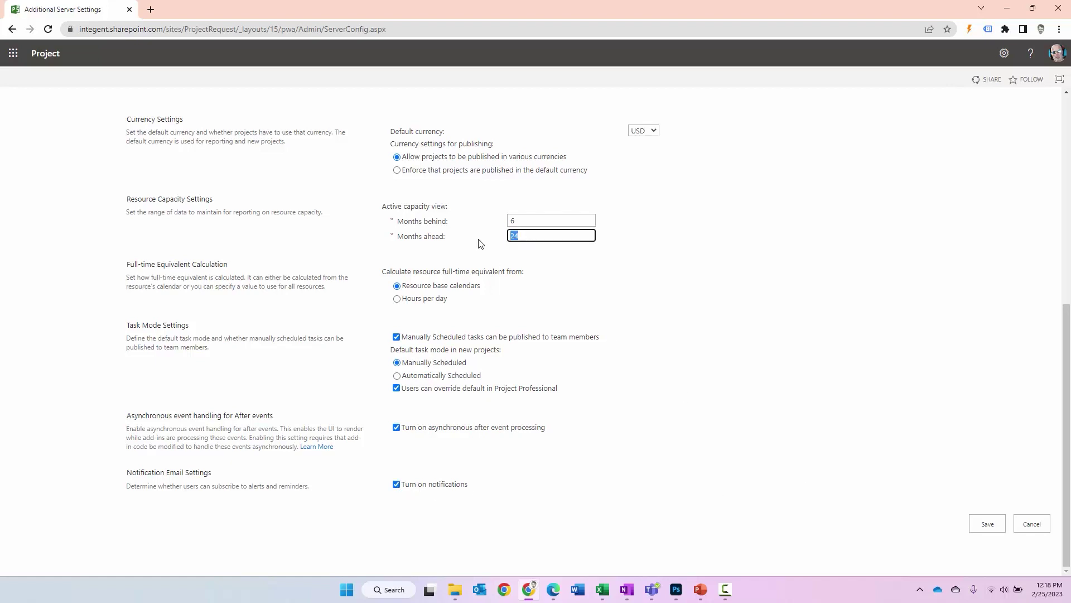
{"action": "type", "text": "12"}
{"action": "left_click", "coordinate": [991, 527]}
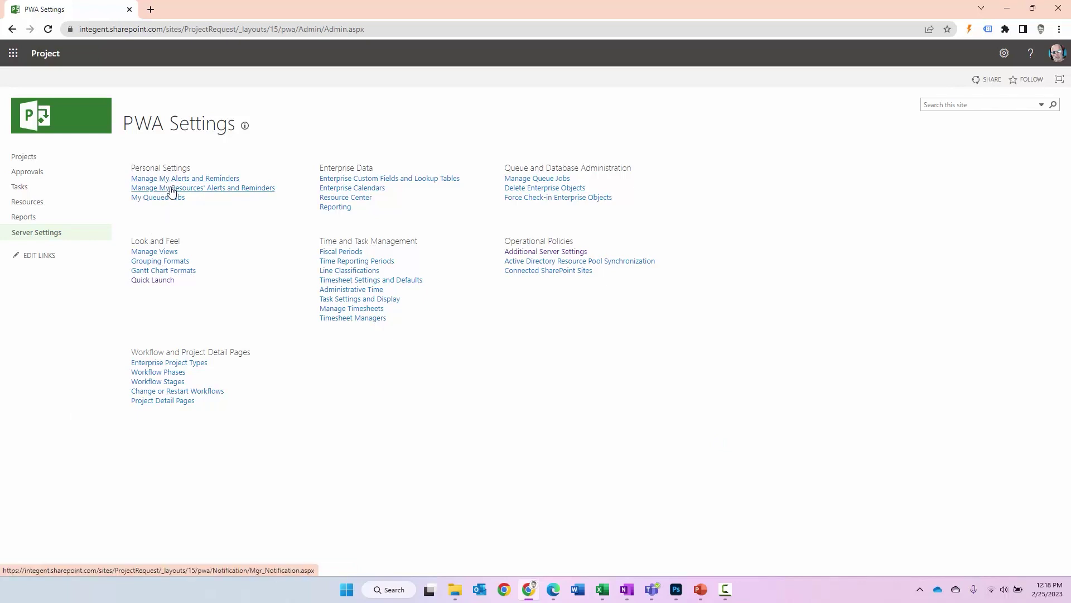
Step: Switch over to PowerPoint while the save completes
{"action": "key", "text": "alt+Tab"}
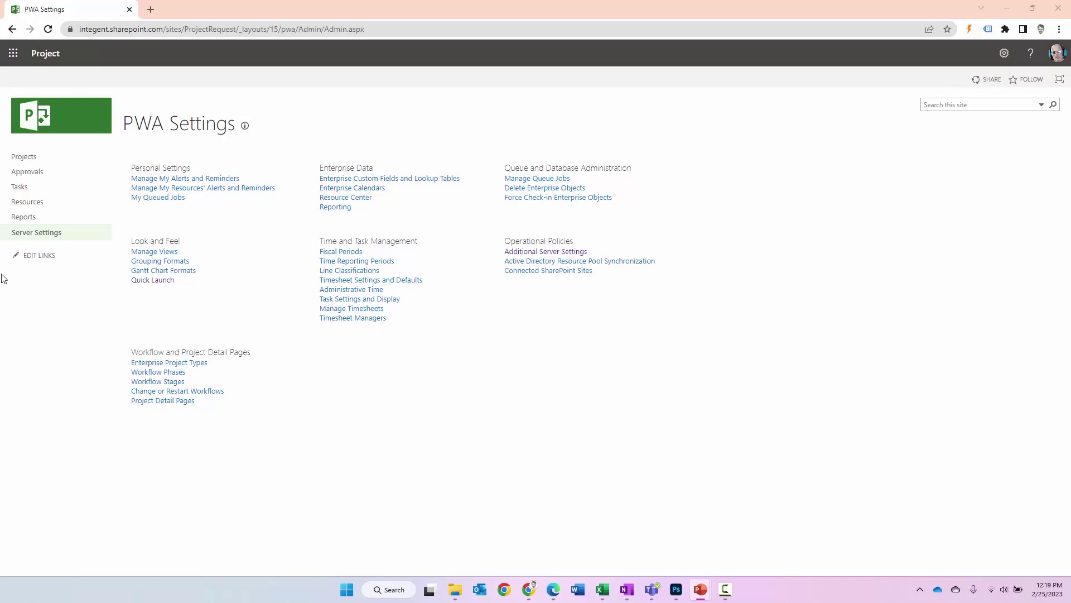
Step: Reopen Additional Server Settings and scroll down to the Permission Management section
{"action": "left_click", "coordinate": [544, 252]}
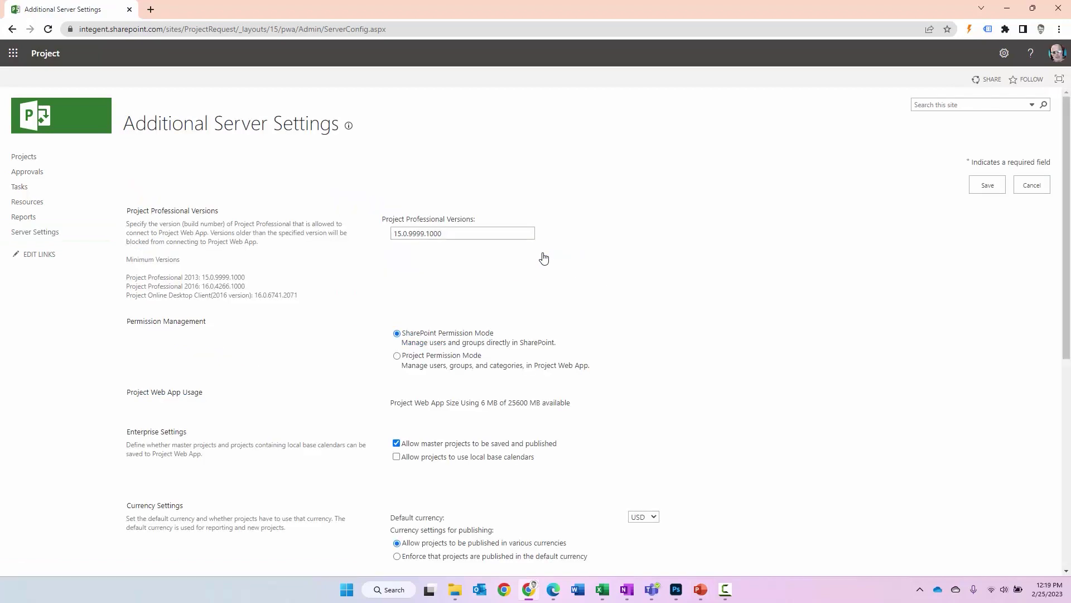
{"action": "scroll", "coordinate": [544, 258], "scroll_direction": "down", "scroll_amount": 1}
{"action": "scroll", "coordinate": [544, 258], "scroll_direction": "down", "scroll_amount": 3}
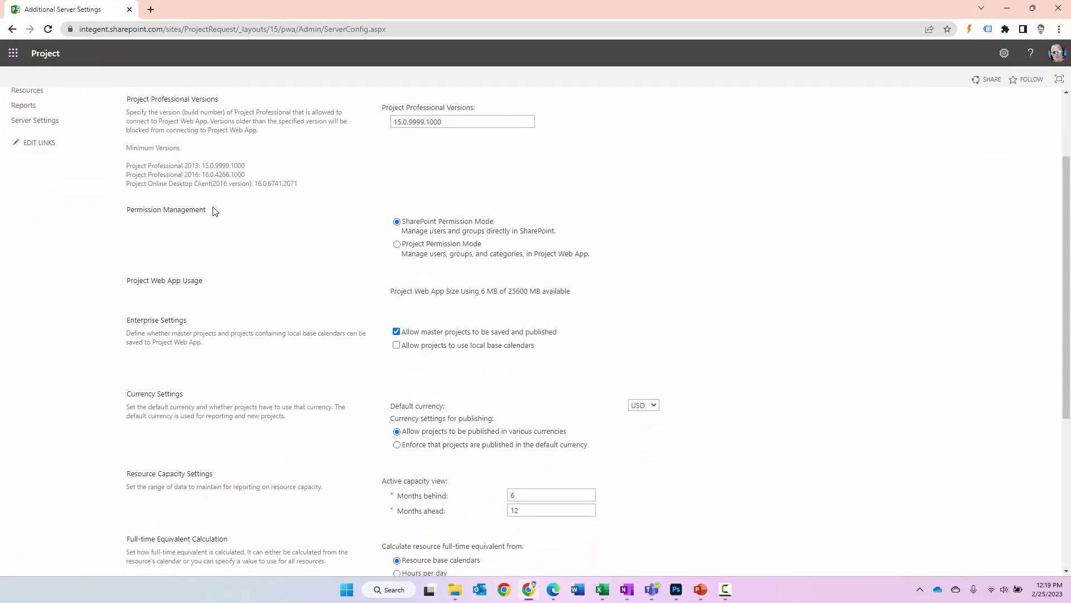
{"action": "left_click_drag", "start_coordinate": [213, 210], "coordinate": [116, 214]}
{"action": "left_click", "coordinate": [203, 218]}
{"action": "key", "text": "alt+Tab"}
Step: Choose the Project Permission Mode radio button under Permission Management
{"action": "scroll", "coordinate": [291, 231], "scroll_direction": "up", "scroll_amount": 2}
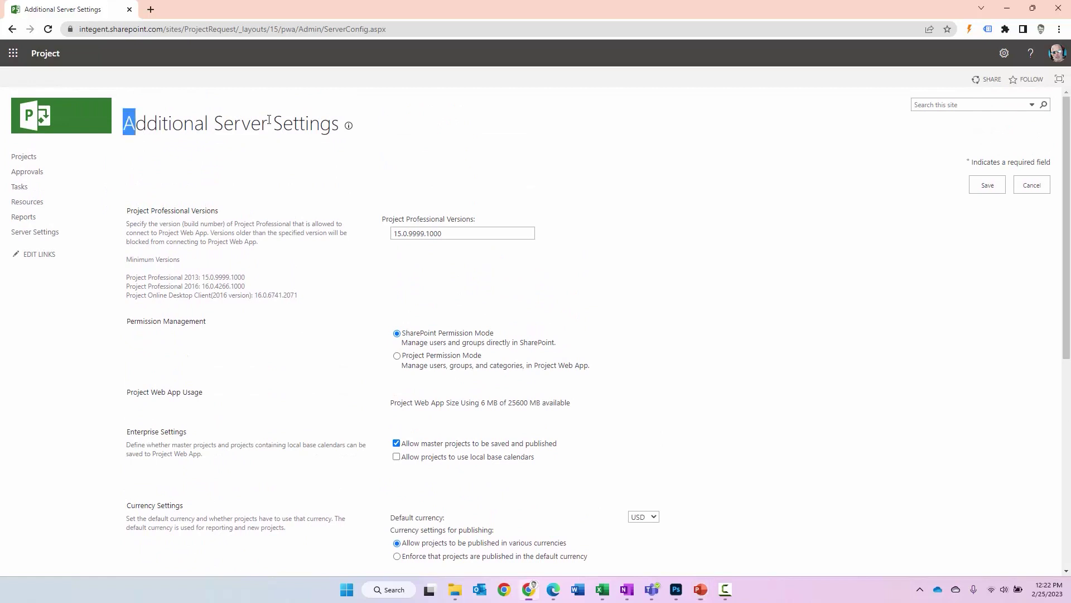
{"action": "left_click_drag", "start_coordinate": [299, 118], "coordinate": [366, 126]}
{"action": "left_click", "coordinate": [206, 265]}
{"action": "scroll", "coordinate": [206, 265], "scroll_direction": "down", "scroll_amount": 5}
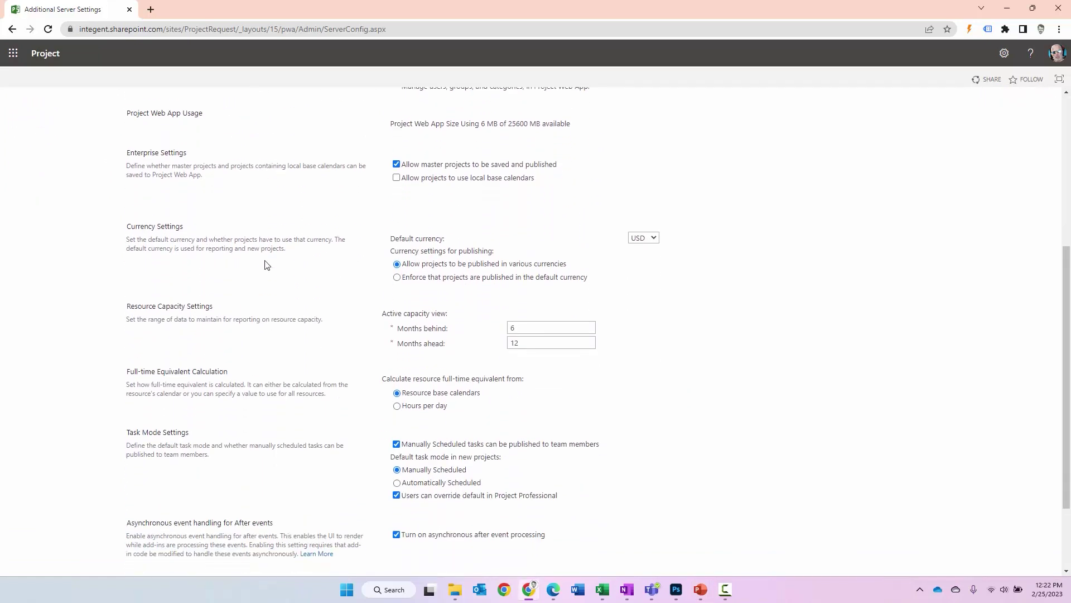
{"action": "scroll", "coordinate": [219, 231], "scroll_direction": "up", "scroll_amount": 2}
{"action": "scroll", "coordinate": [219, 231], "scroll_direction": "up", "scroll_amount": 1}
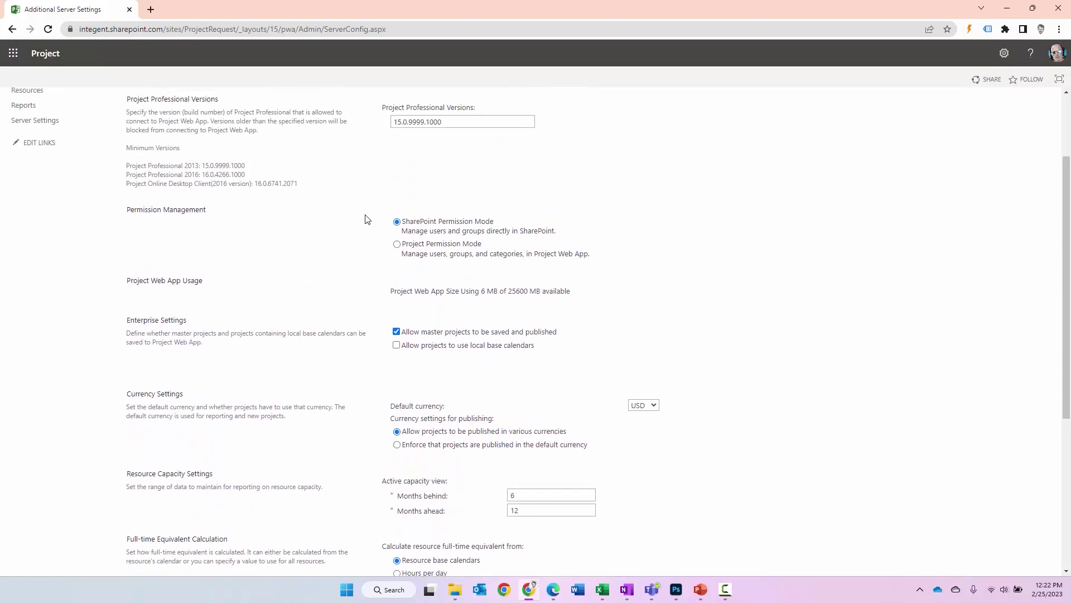
{"action": "left_click", "coordinate": [397, 245]}
{"action": "scroll", "coordinate": [694, 272], "scroll_direction": "up", "scroll_amount": 2}
Step: Save the switch to Project Permission Mode
{"action": "left_click", "coordinate": [988, 186]}
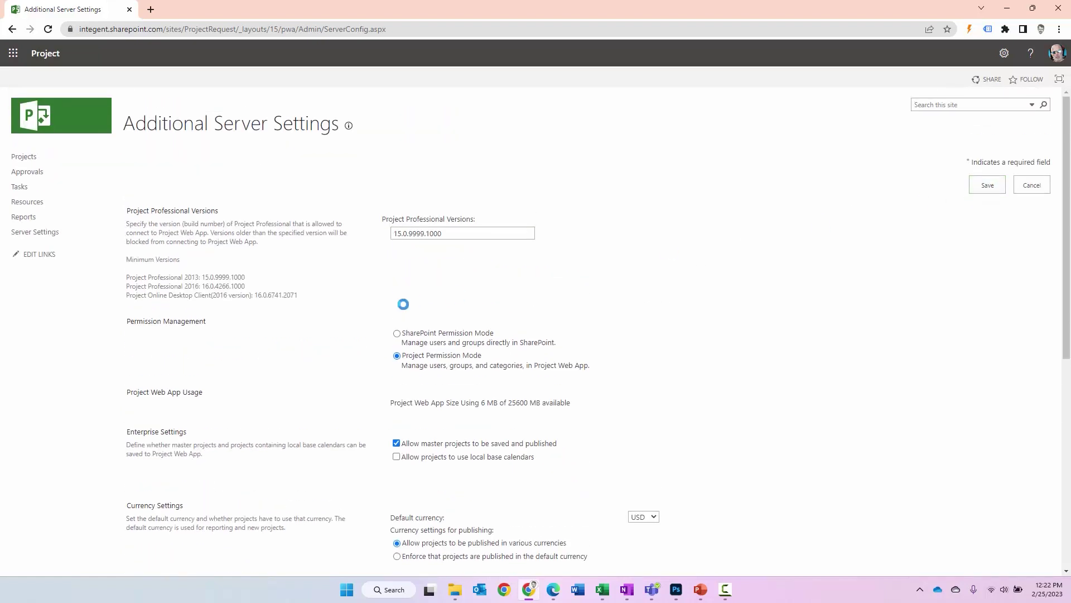